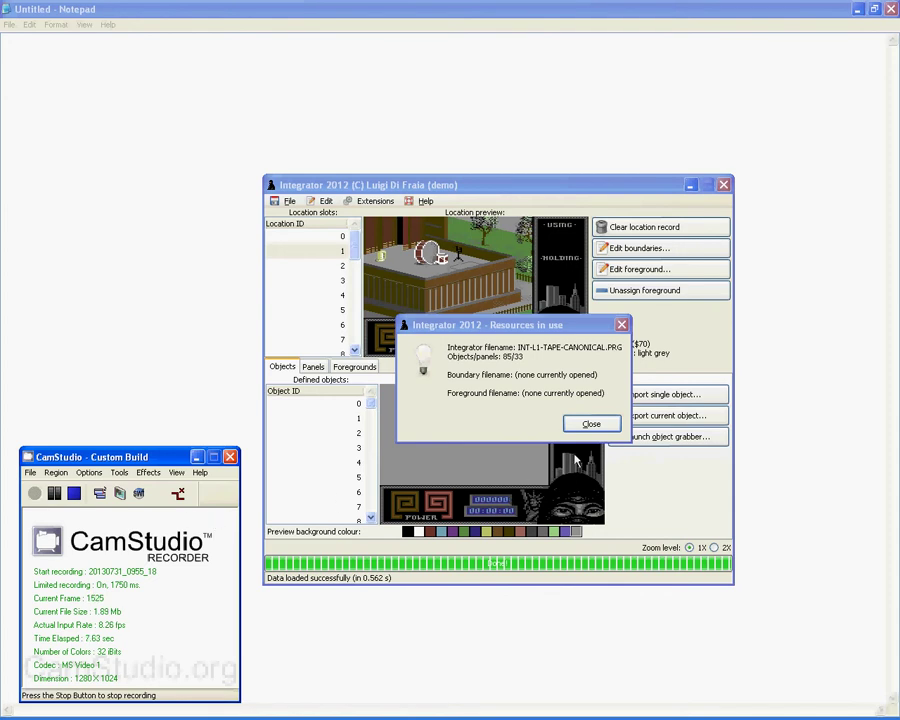
Preview location 2 and open its panel 89 for editing
left_click(588, 425)
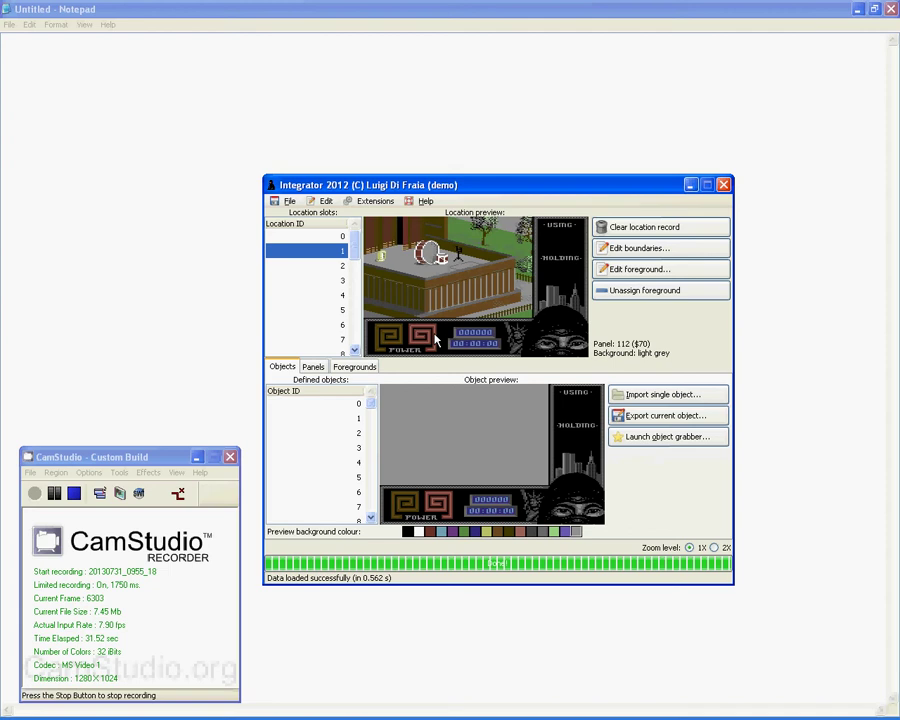
left_click(342, 267)
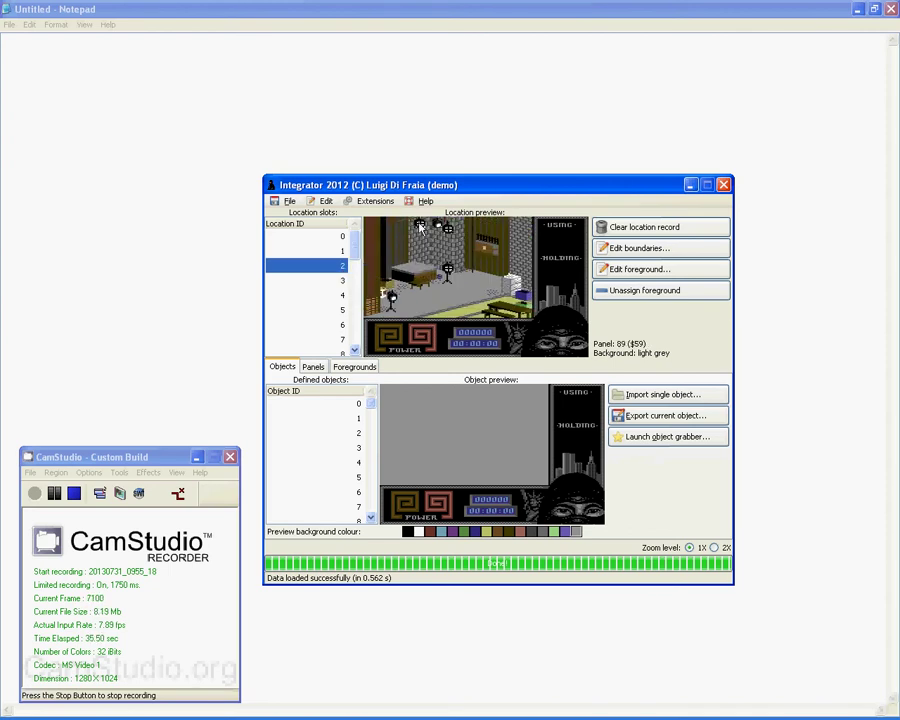
left_click(314, 367)
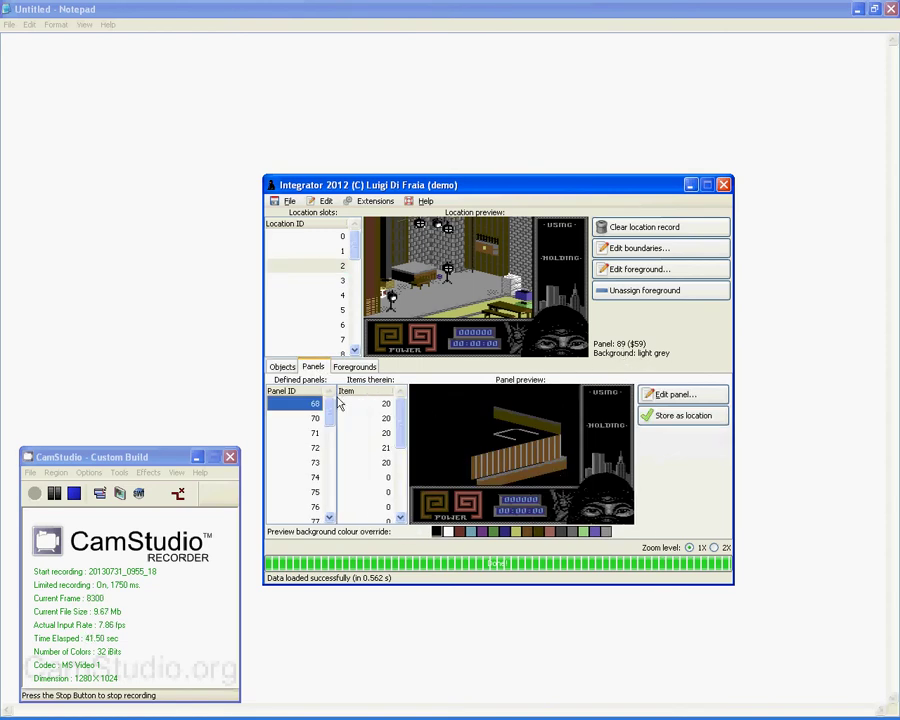
scroll(338, 413, "down", 4)
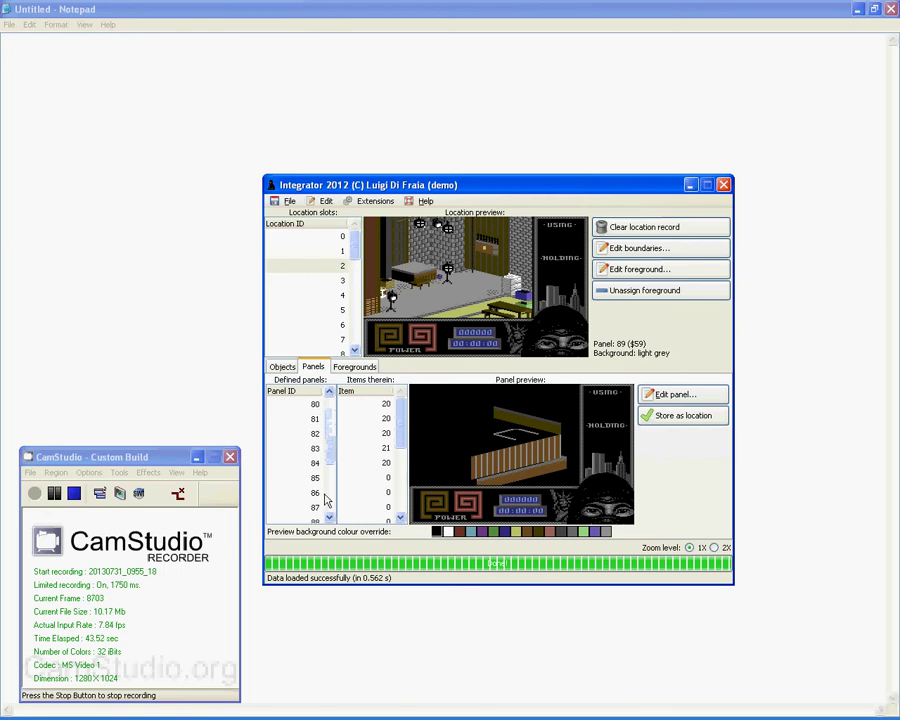
scroll(320, 494, "down", 1)
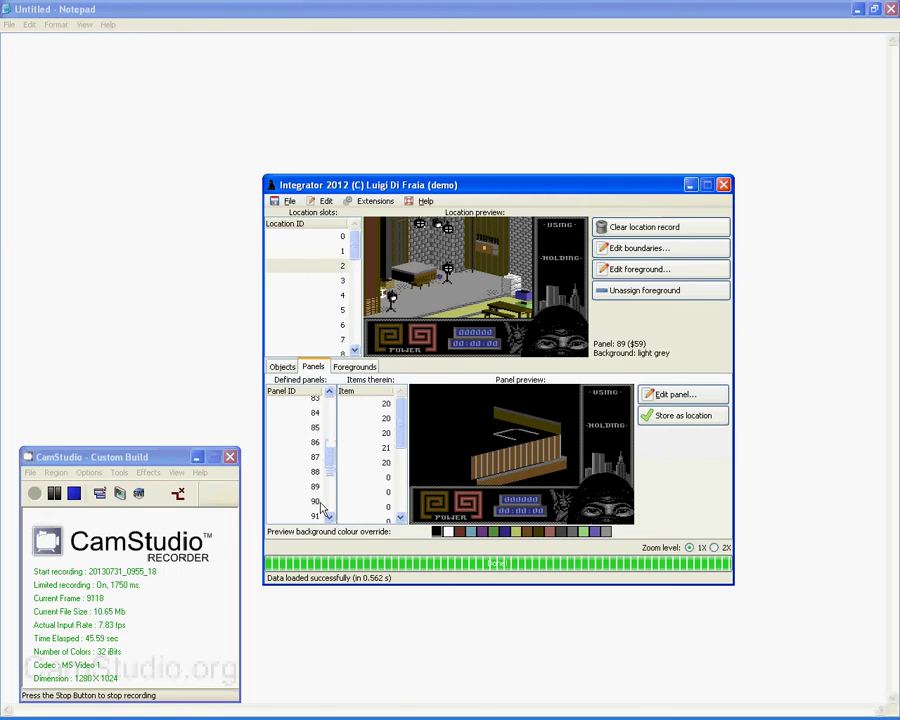
left_click(313, 487)
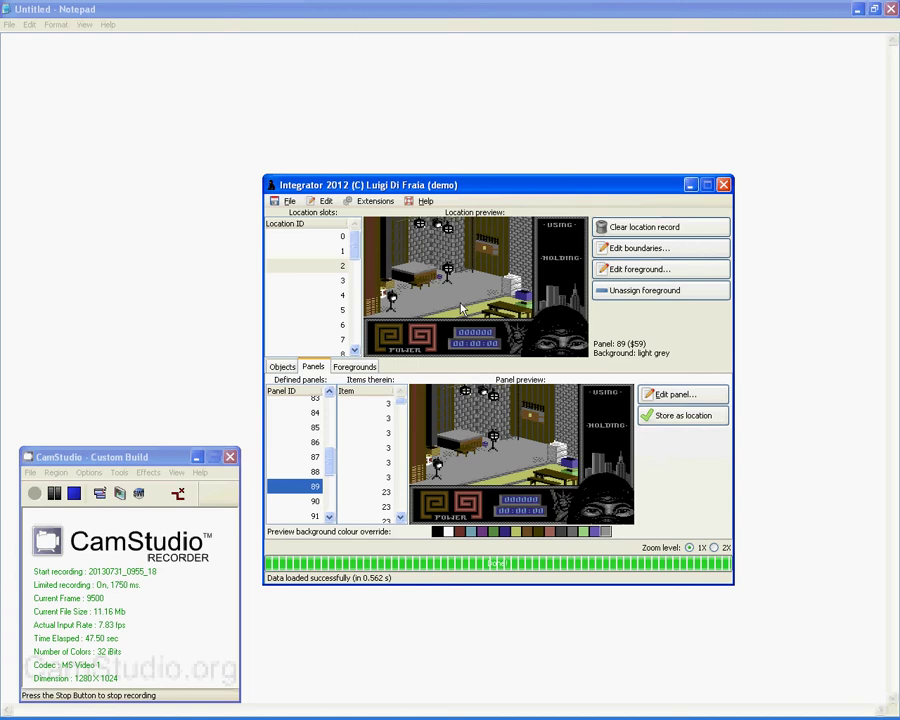
left_click(668, 395)
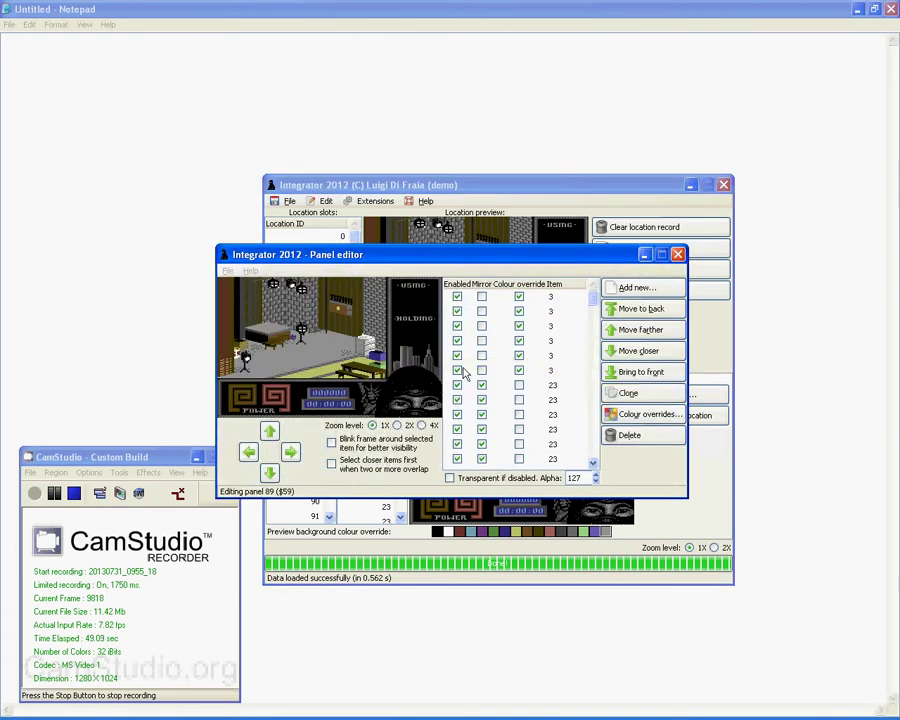
Show the panel at 2X zoom and enable selecting closer items first when two or more overlap
left_click(398, 425)
left_click_drag(468, 262, 376, 150)
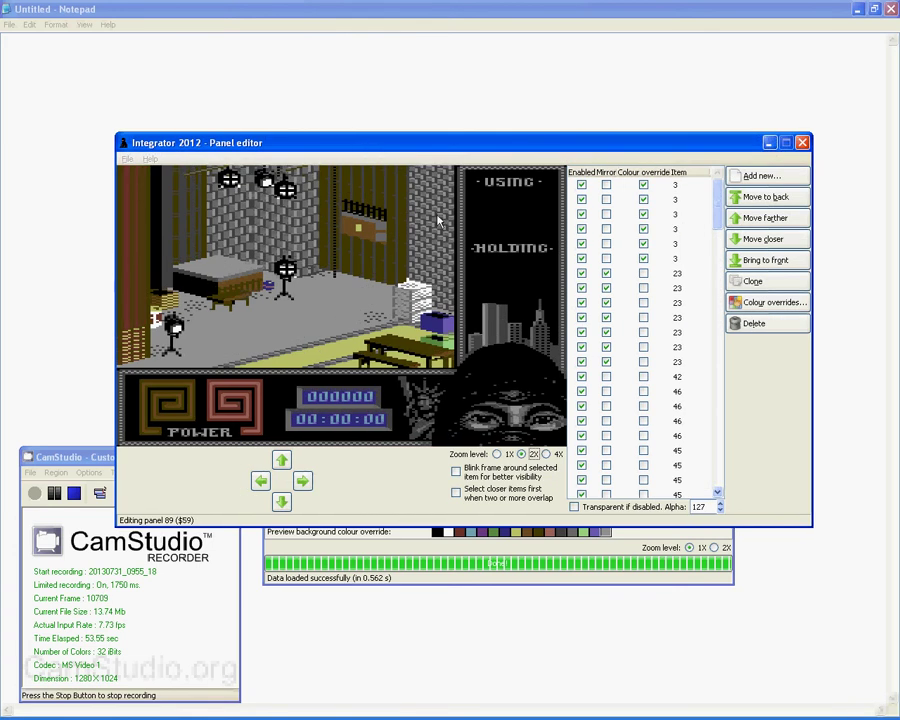
left_click(230, 192)
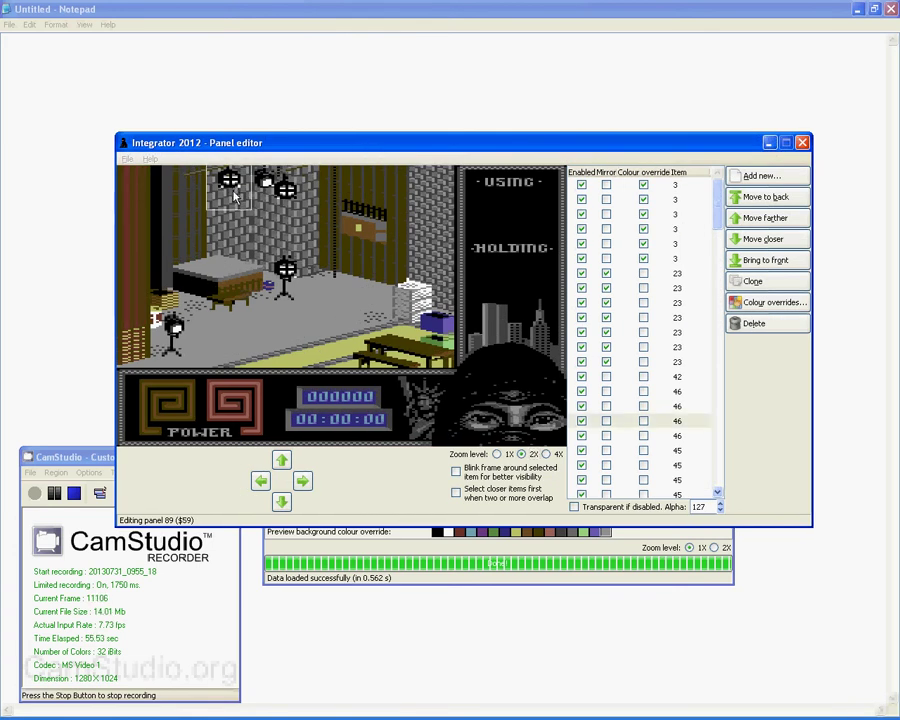
left_click(456, 492)
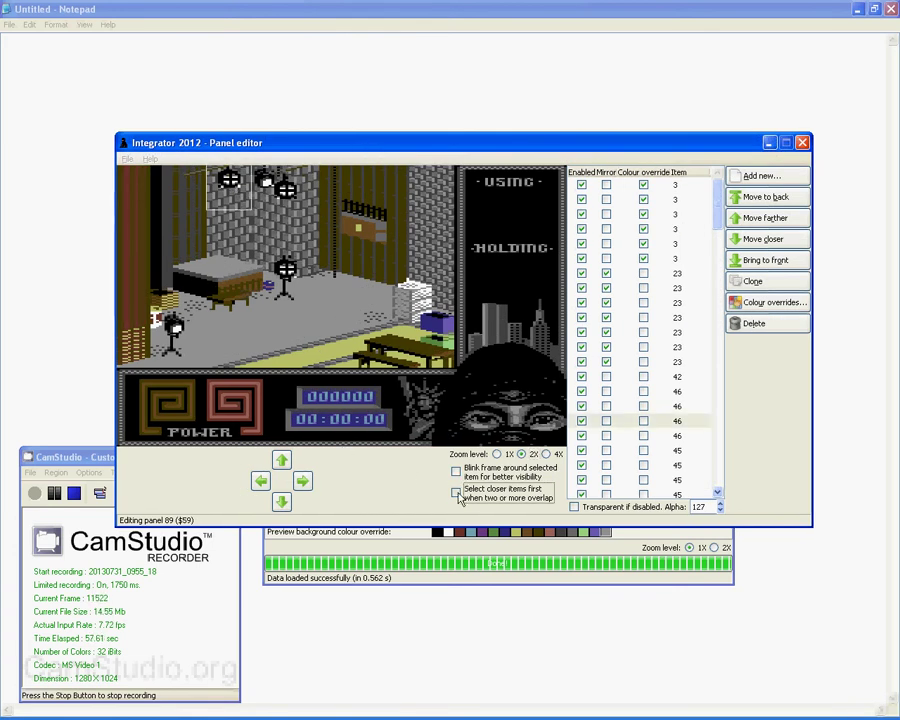
Cycle through the overlapping items at the leftmost hanging spotlight to examine how selection picks them
left_click(228, 190)
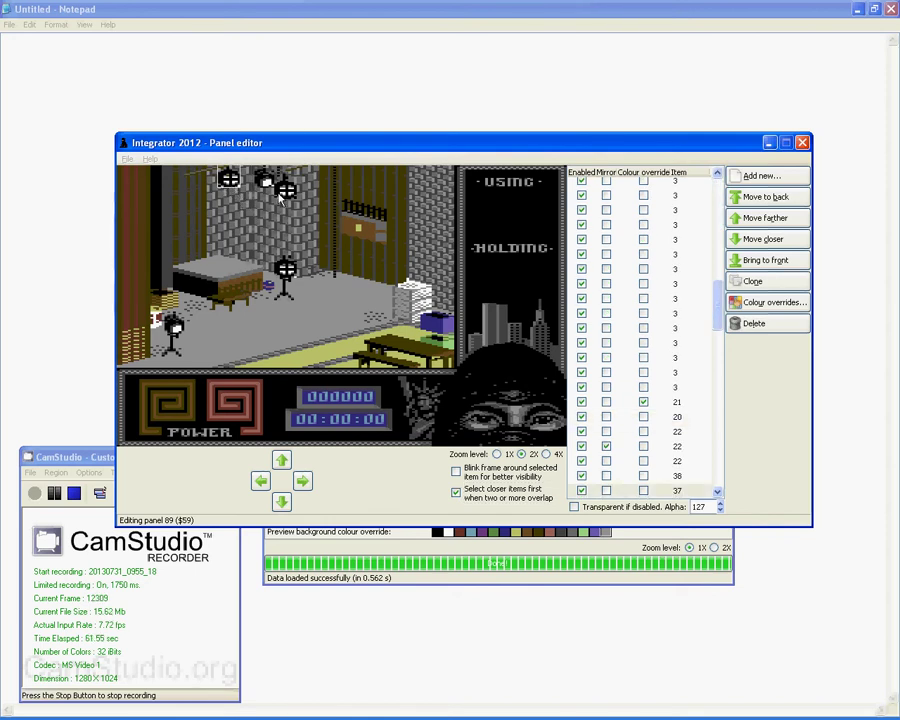
left_click(230, 194)
left_click(238, 193)
left_click(226, 194)
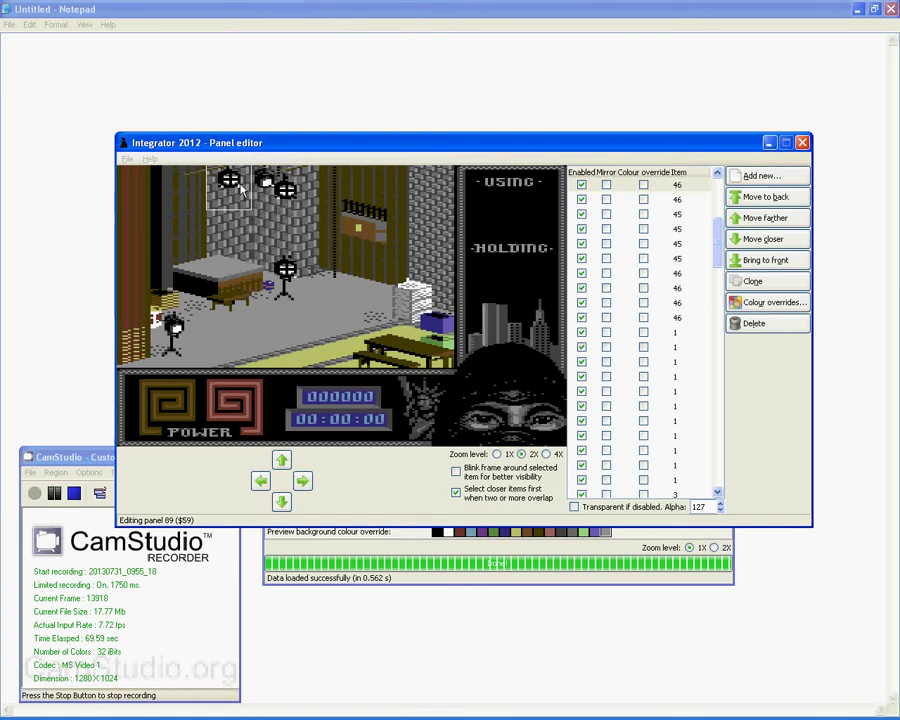
Move the leftmost hanging spotlight down onto the middle of the floor and return it to its original place
left_click(230, 182)
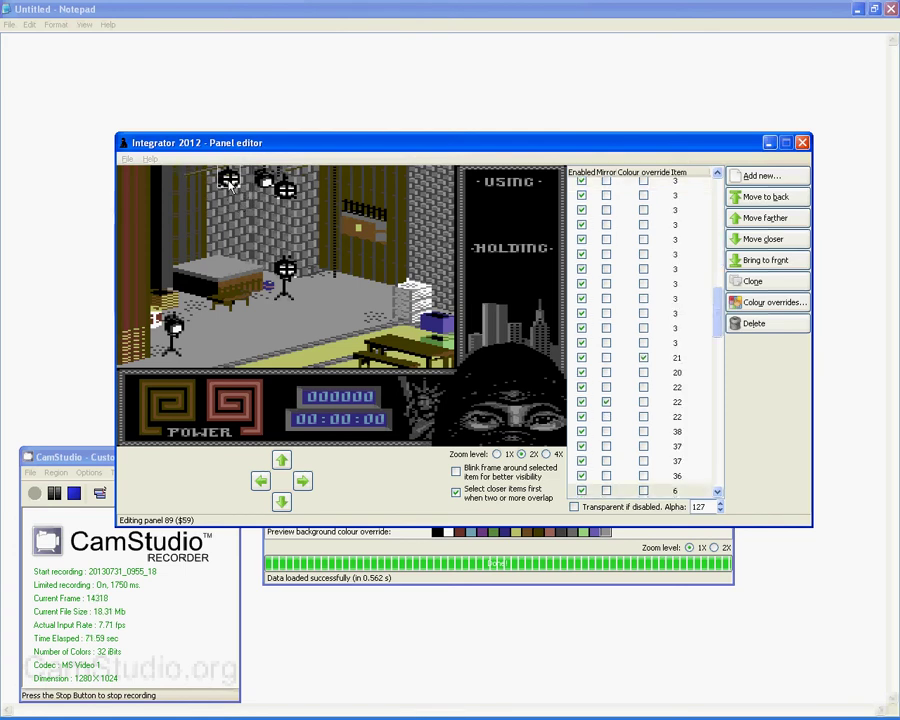
left_click(230, 182)
left_click_drag(230, 182, 334, 304)
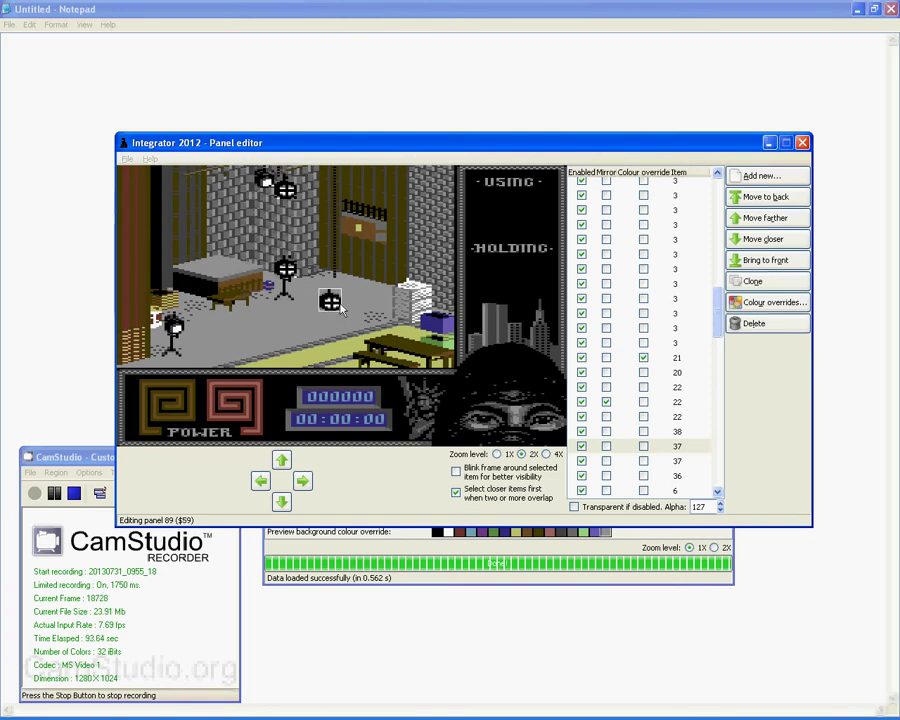
left_click_drag(335, 310, 234, 181)
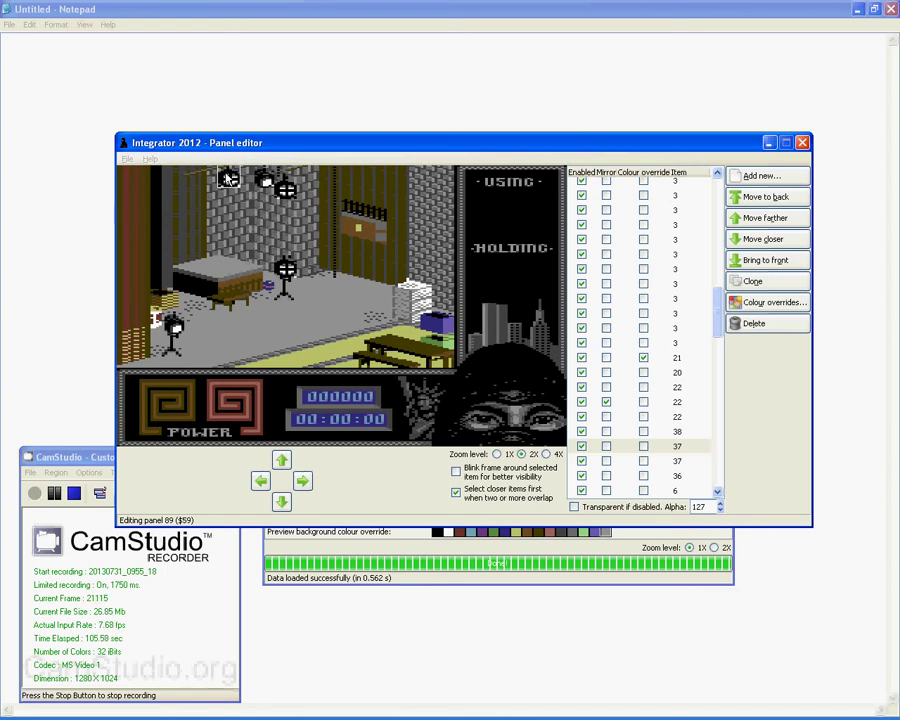
Examine the selection order of overlapping items at the leftmost and rightmost hanging spotlights
left_click(228, 195)
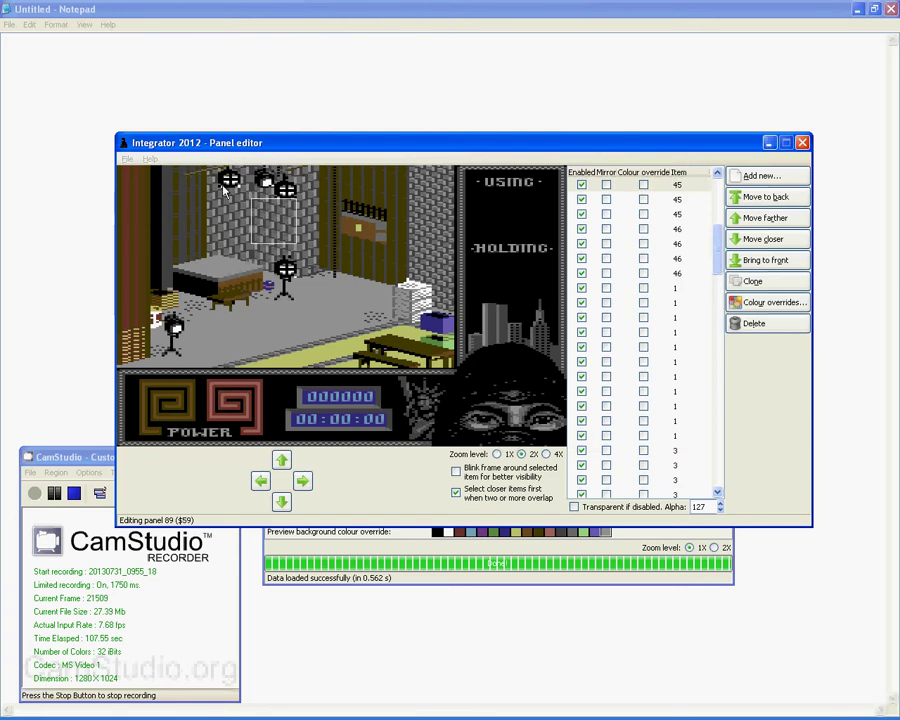
left_click(236, 193)
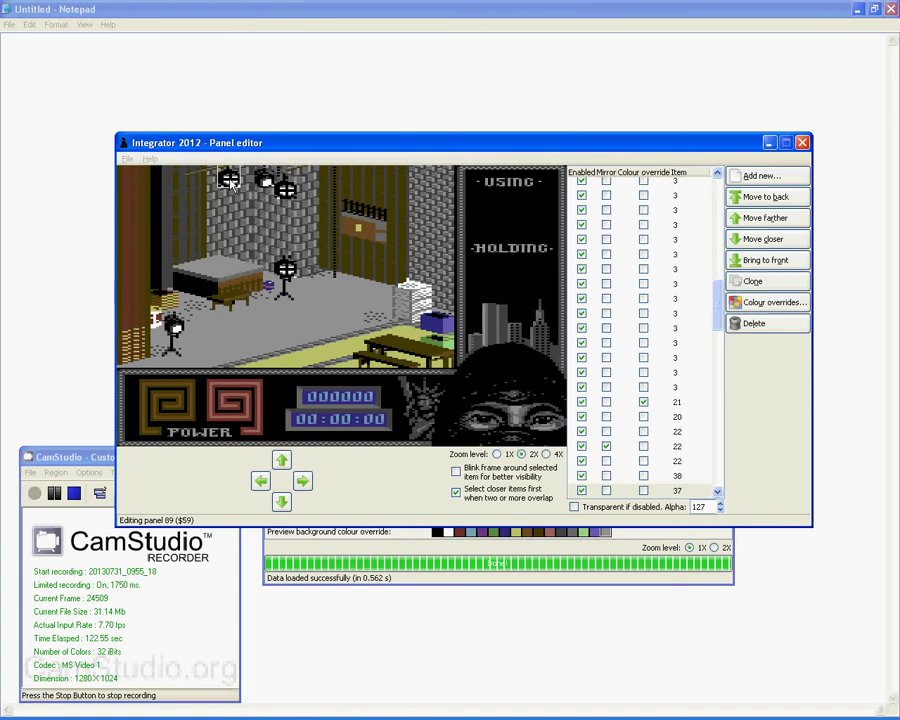
left_click(290, 197)
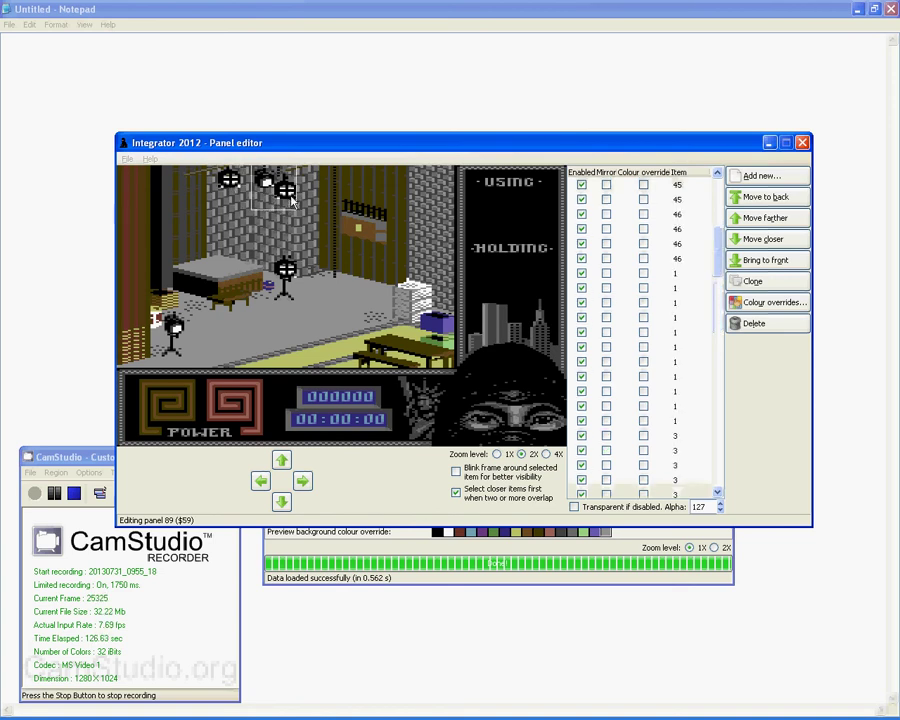
left_click(291, 199)
Place the top item of the white stack on the middle of the floor and select the items beneath it
left_click(413, 290)
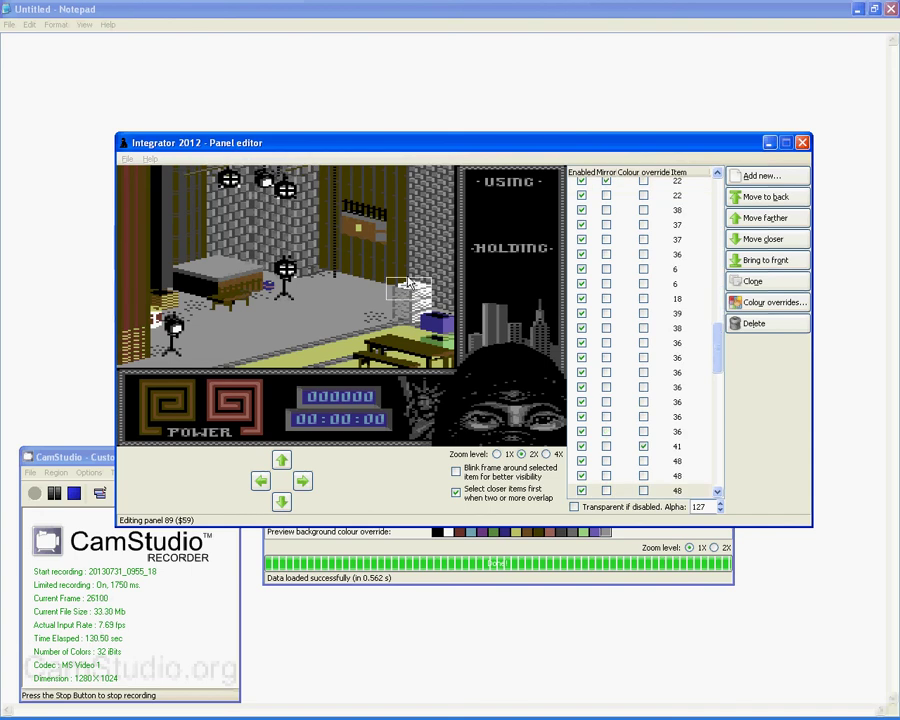
left_click_drag(408, 284, 320, 314)
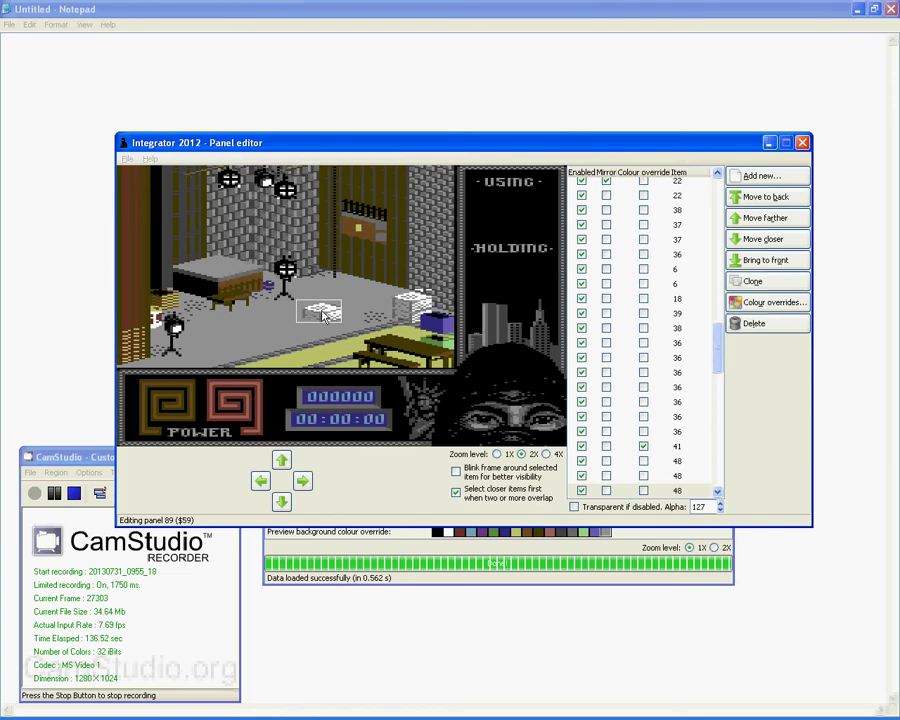
left_click(424, 296)
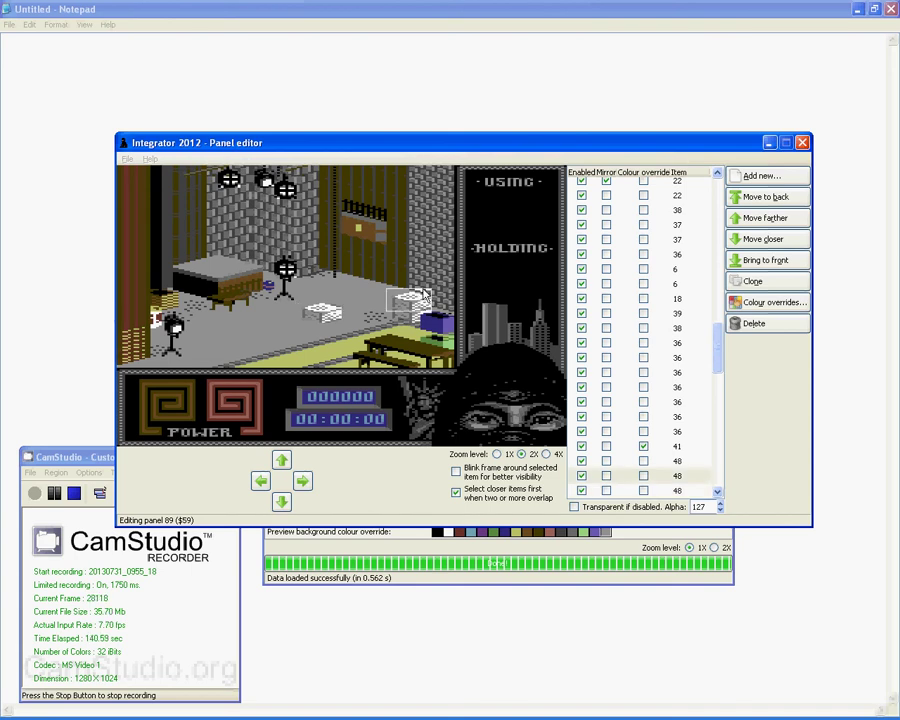
left_click(424, 296)
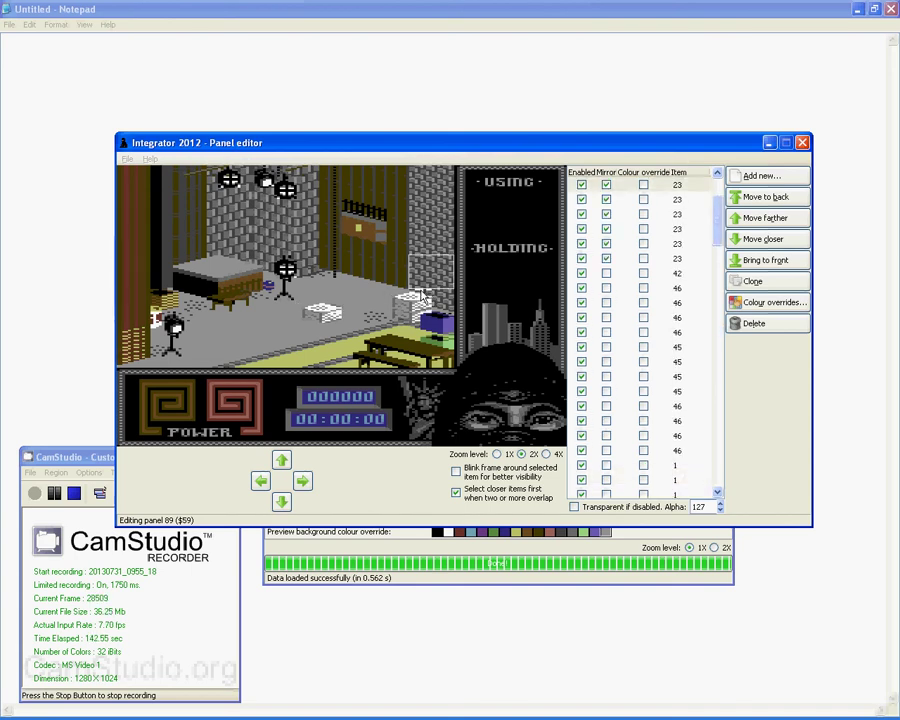
left_click(424, 296)
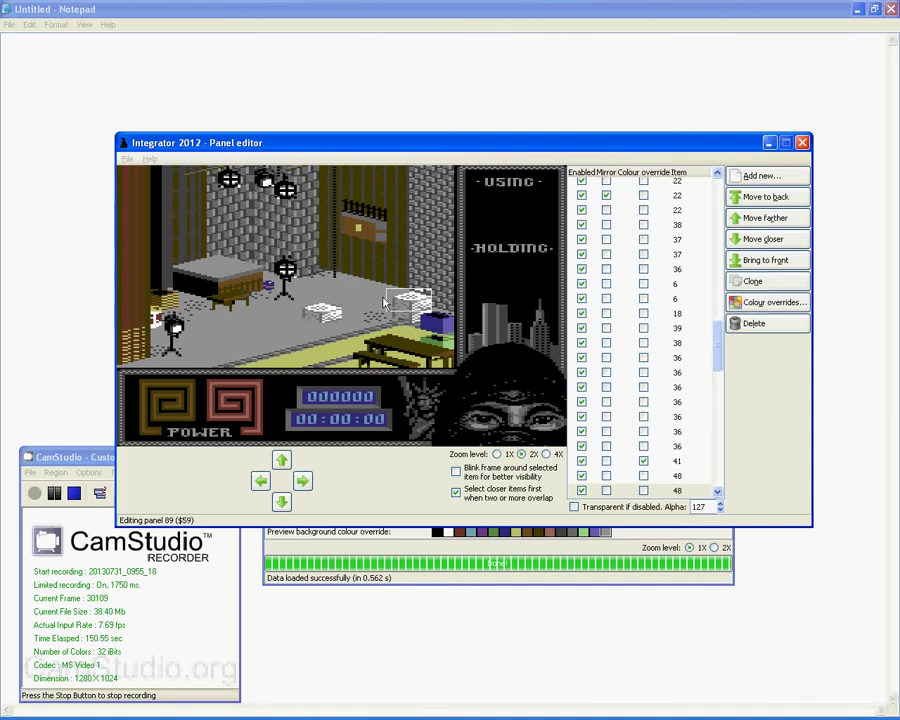
Put the white item from the floor back on top of the stack and clear the selection
left_click(320, 313)
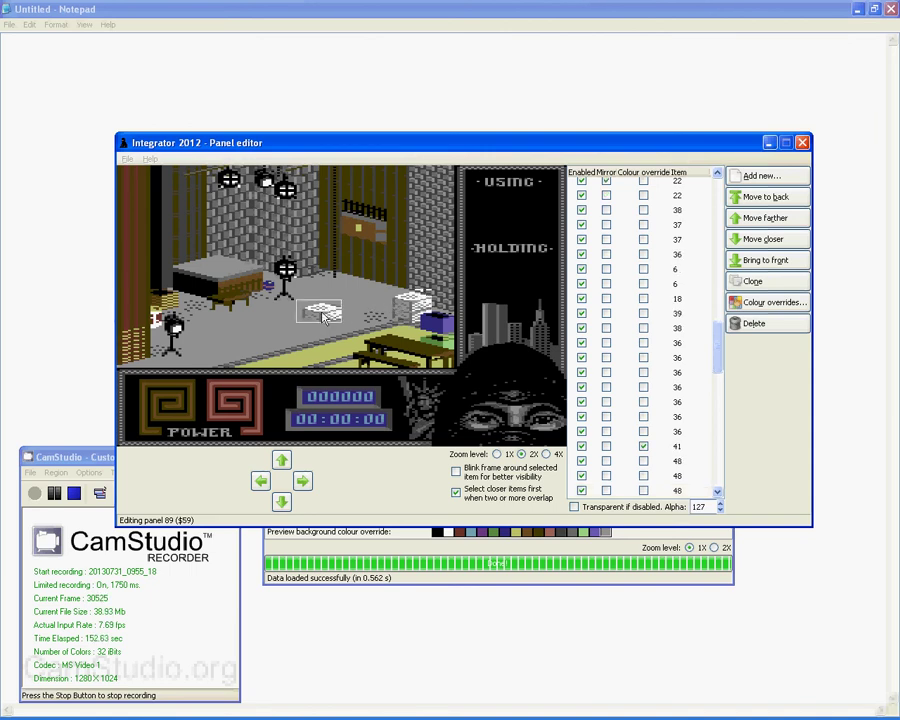
left_click_drag(323, 316, 334, 306)
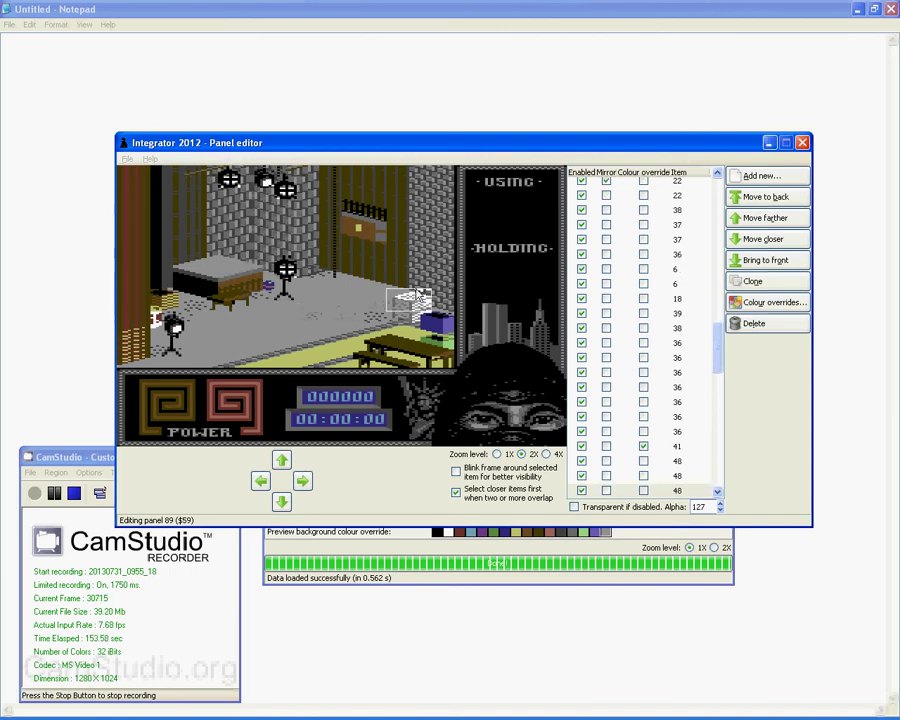
left_click(308, 294)
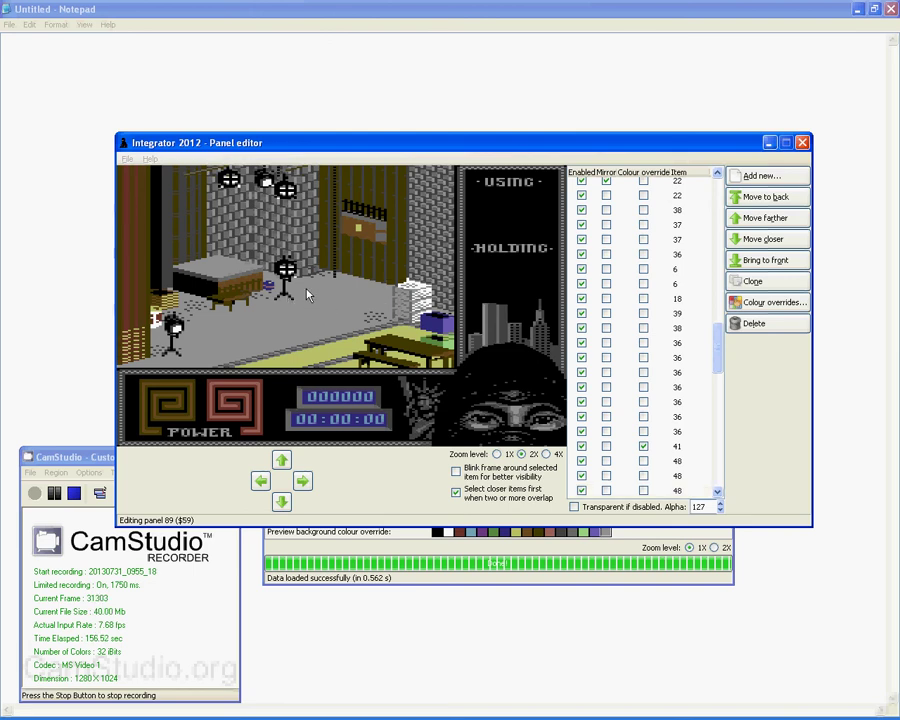
Move the white stack's top item onto the floor again and undo the move
left_click(418, 290)
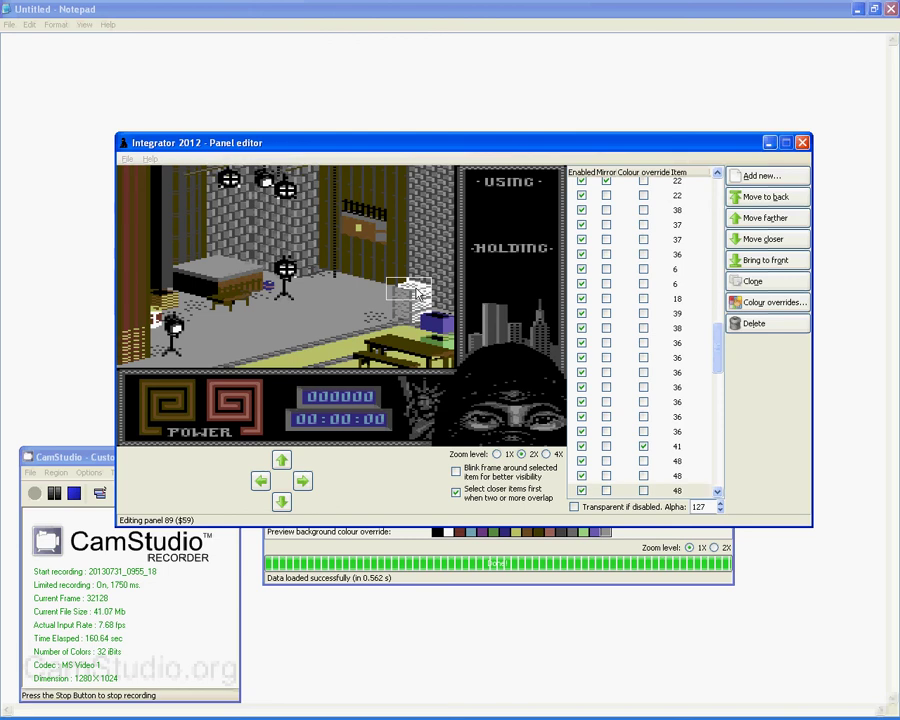
left_click_drag(418, 293, 326, 310)
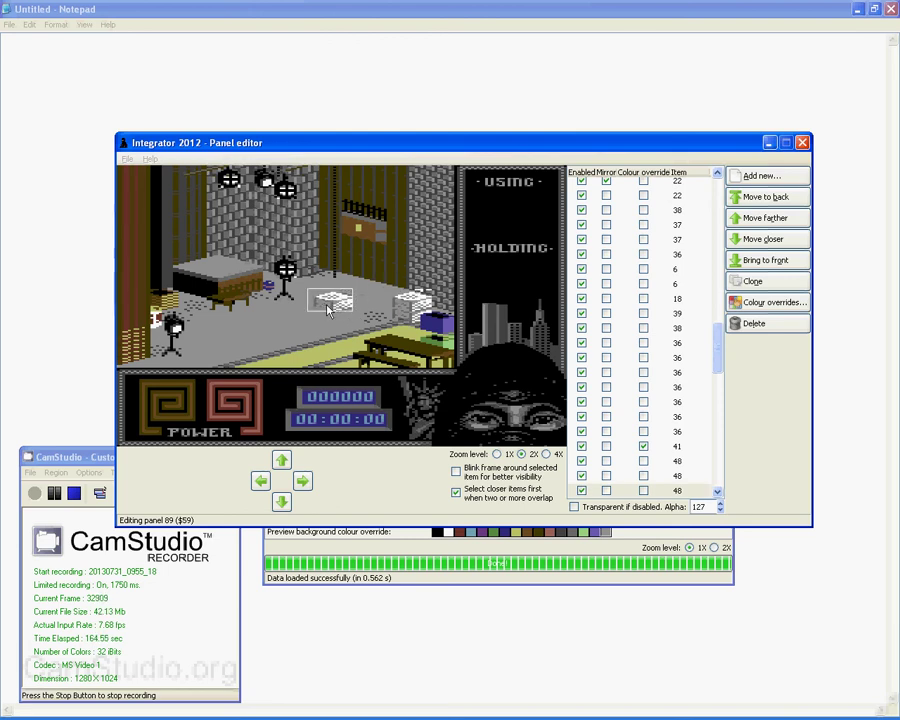
key("ctrl+z")
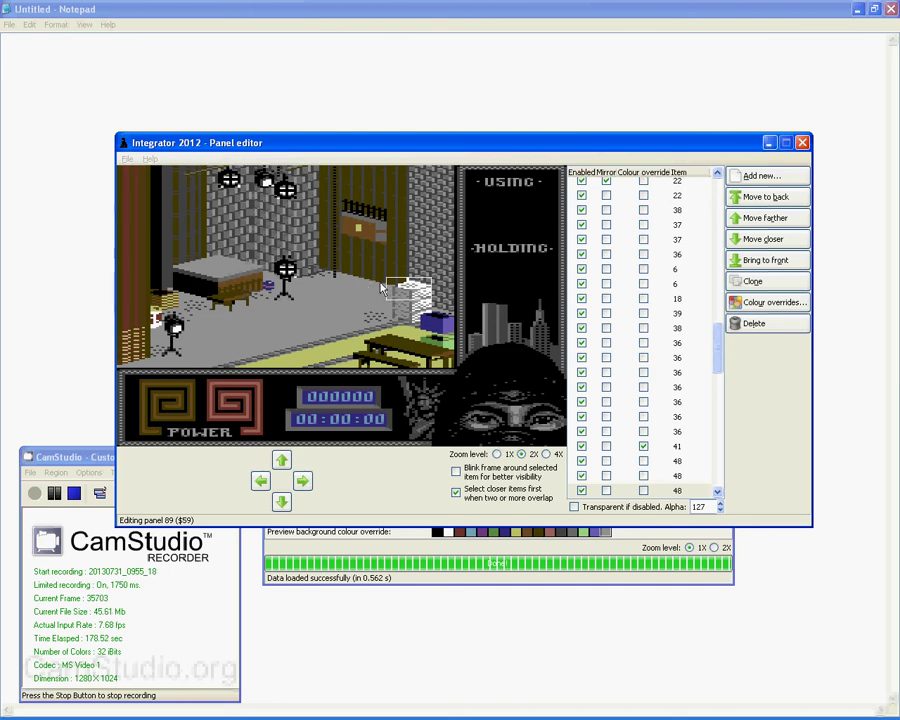
Close the panel editor
left_click(802, 143)
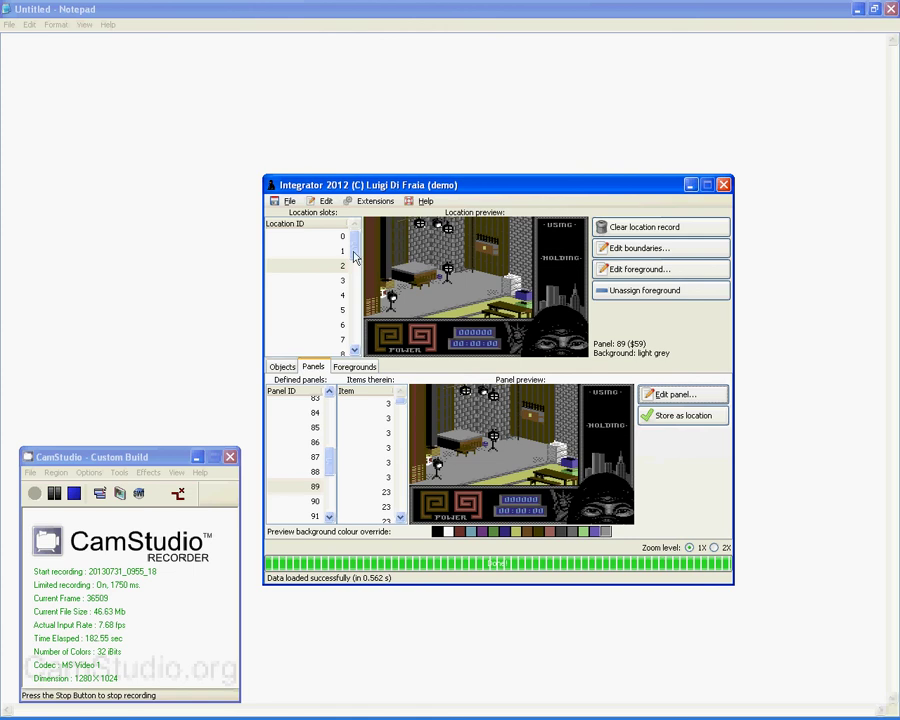